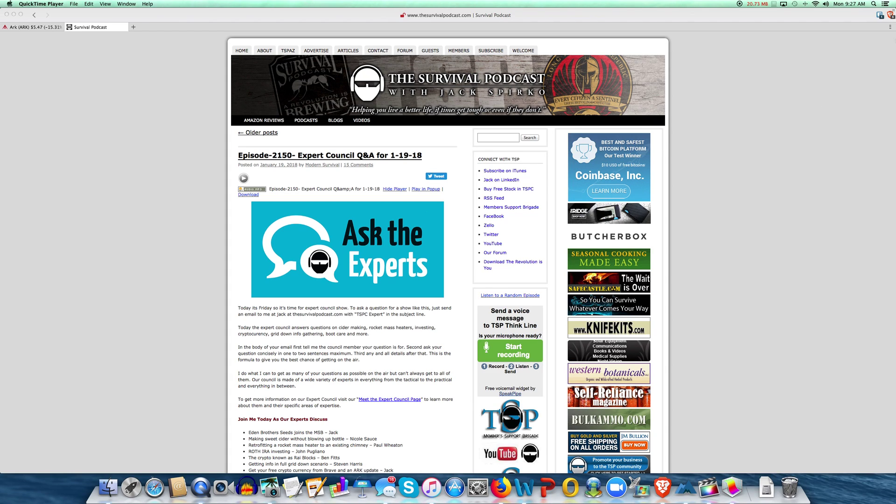
- Activate the Brave window over the podcast page and open its main menu
{"action": "left_click", "coordinate": [890, 29]}
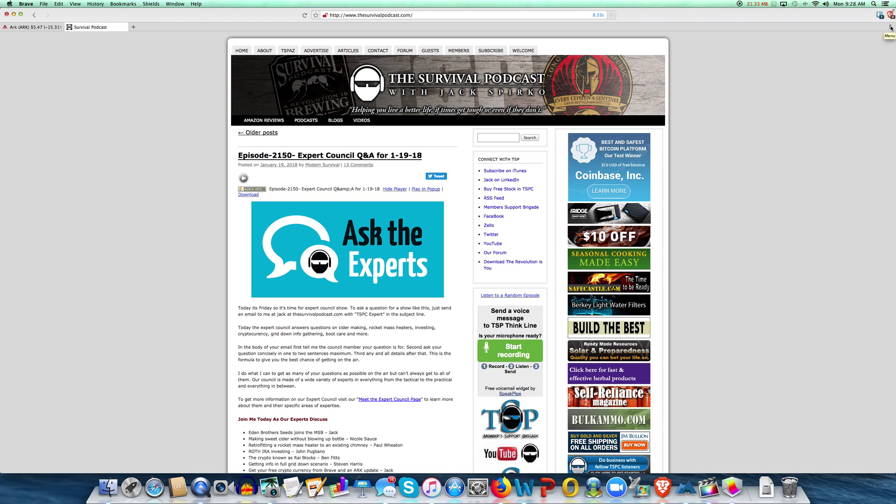
{"action": "left_click", "coordinate": [890, 28]}
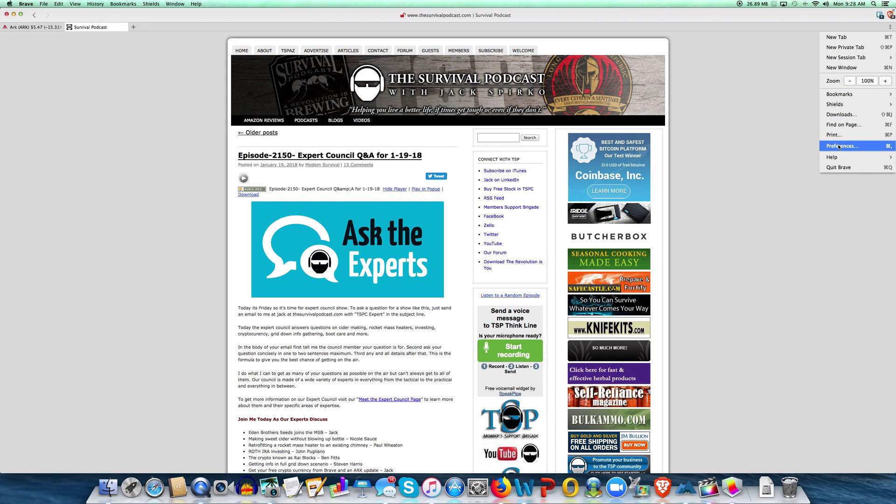
- In Preferences > Payments, switch Brave Payments off and back on, then turn auto-include off
{"action": "left_click", "coordinate": [839, 146]}
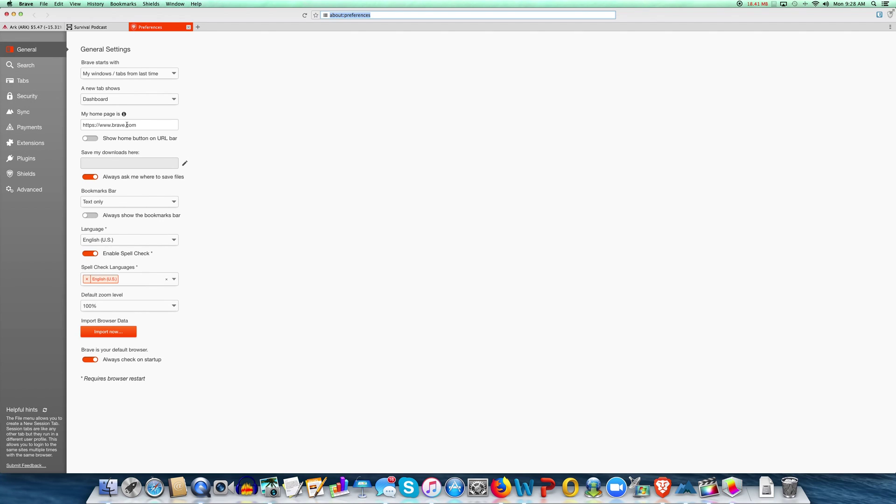
{"action": "left_click", "coordinate": [29, 127]}
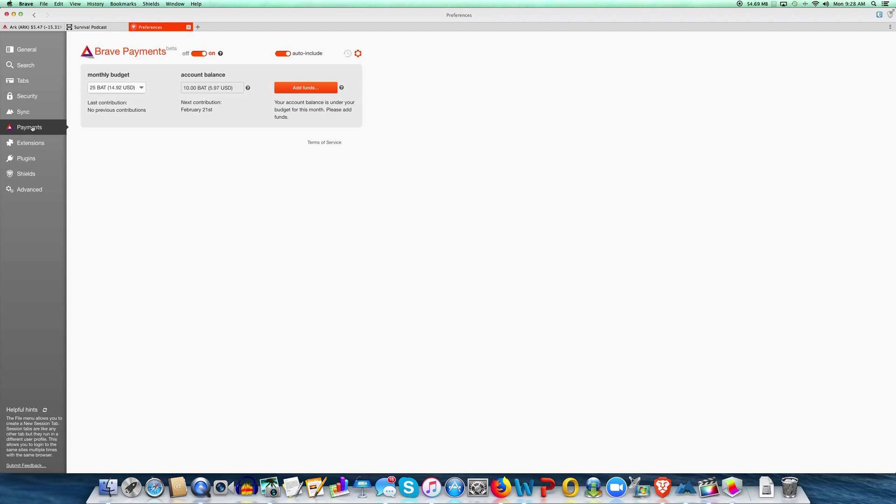
{"action": "left_click", "coordinate": [203, 56]}
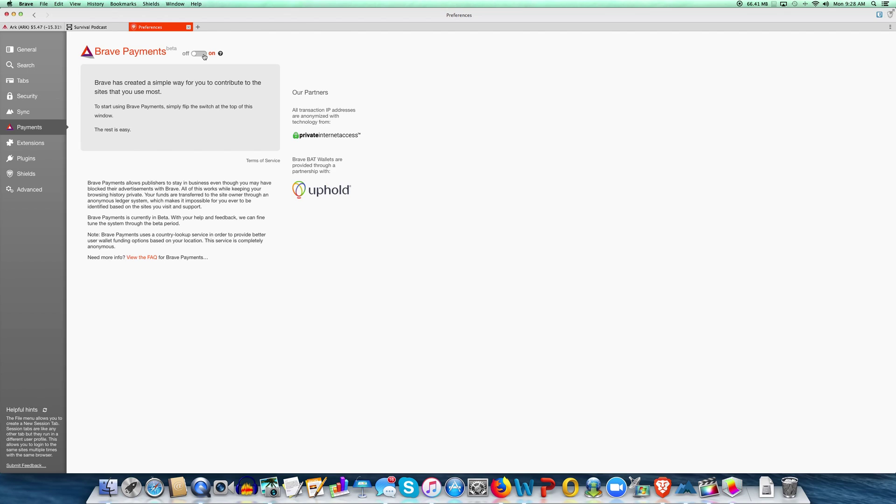
{"action": "left_click", "coordinate": [197, 54]}
{"action": "left_click", "coordinate": [233, 184]}
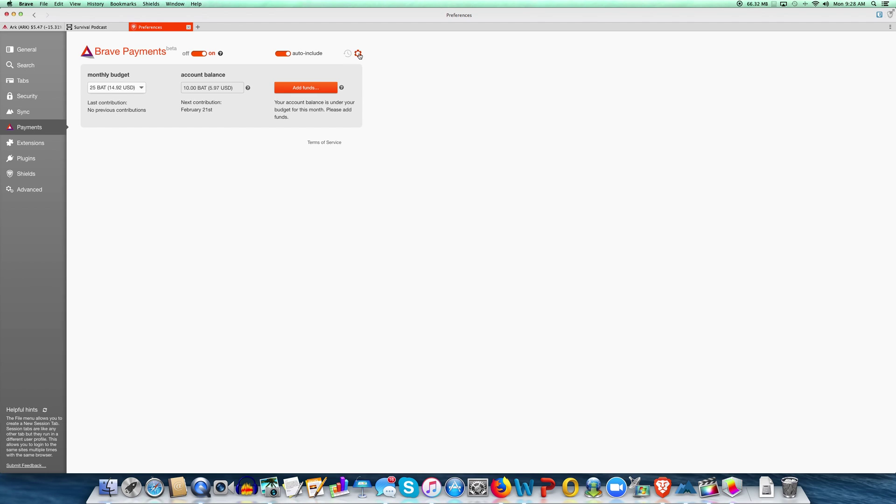
{"action": "left_click", "coordinate": [286, 54]}
- Re-enable auto-include and, in the advanced settings, keep 1 minute page time and 10 visits
{"action": "left_click", "coordinate": [278, 55]}
{"action": "left_click", "coordinate": [360, 55]}
{"action": "left_click", "coordinate": [396, 99]}
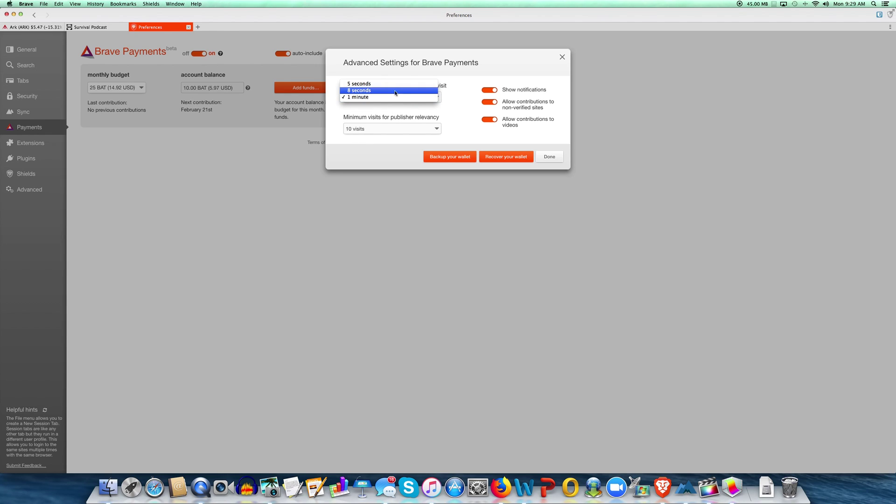
{"action": "left_click", "coordinate": [393, 97]}
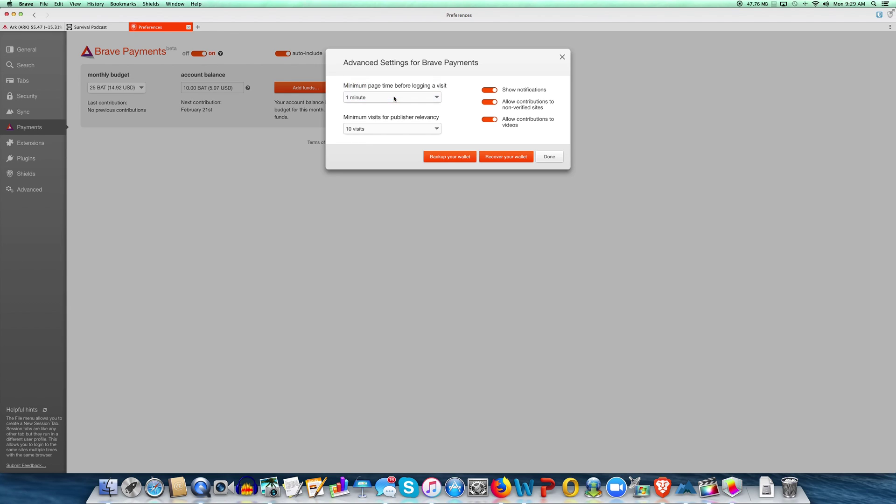
{"action": "left_click", "coordinate": [387, 141]}
{"action": "left_click", "coordinate": [385, 133]}
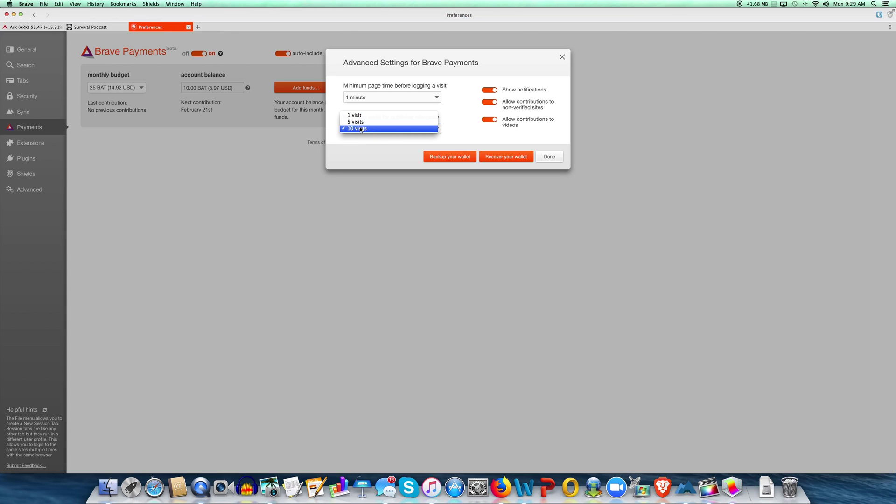
{"action": "left_click", "coordinate": [361, 129]}
- Confirm 10 visits and 1 minute page time, then switch to the Survival Podcast tab
{"action": "left_click", "coordinate": [364, 137]}
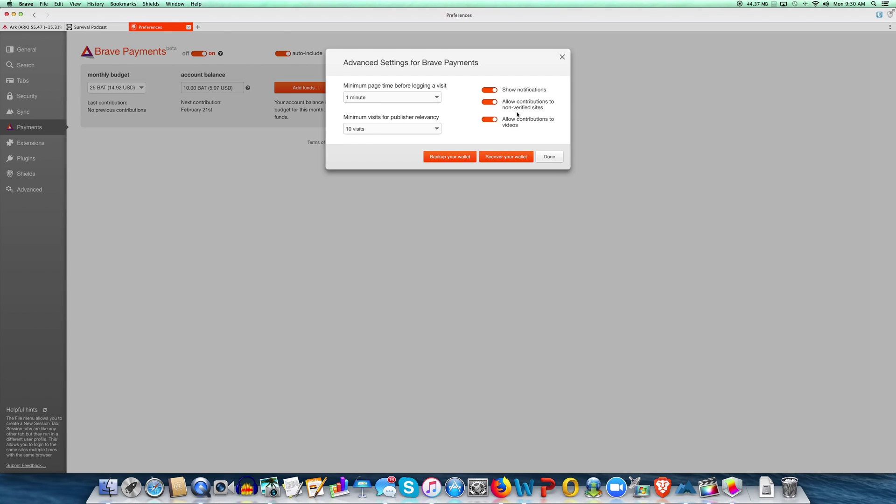
{"action": "left_click", "coordinate": [430, 98]}
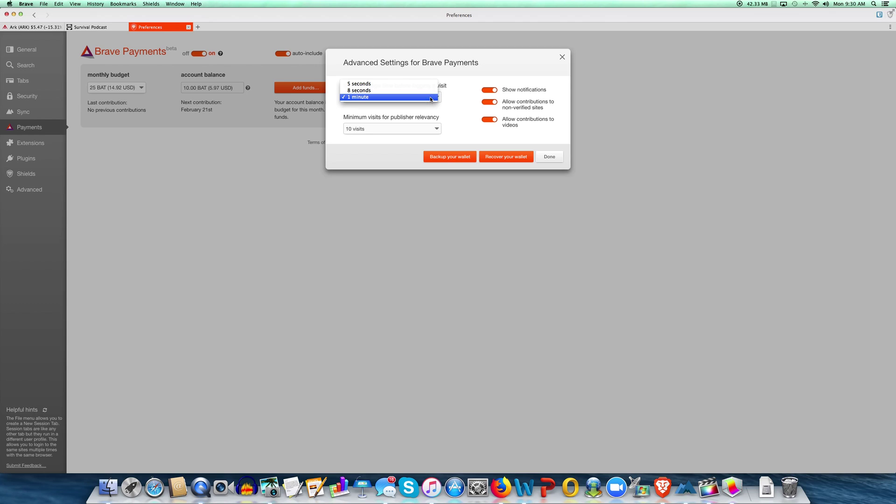
{"action": "left_click", "coordinate": [430, 99]}
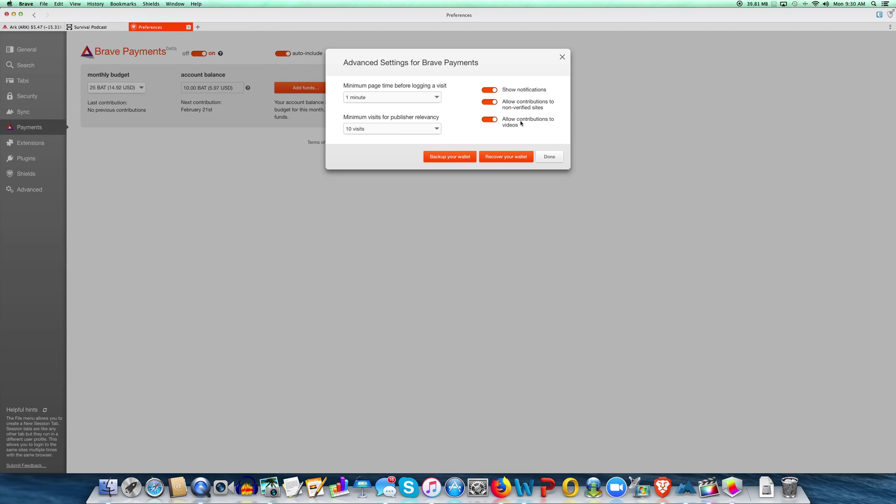
{"action": "left_click", "coordinate": [112, 27]}
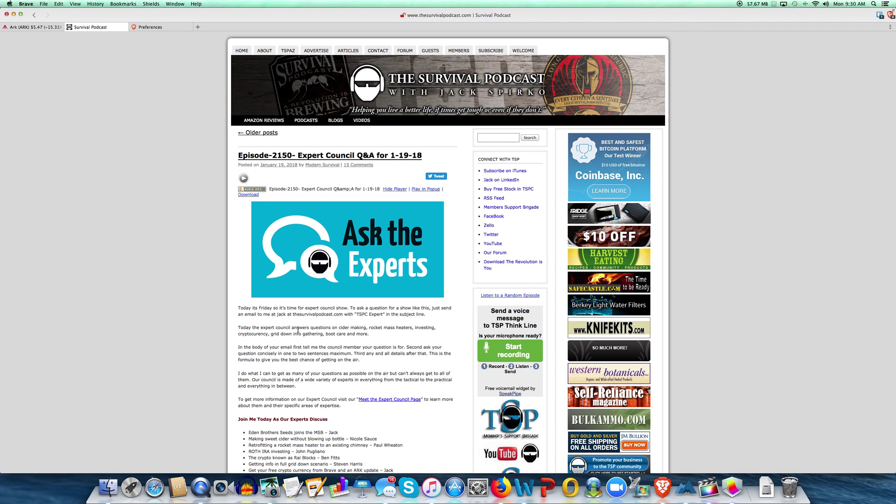
- Scroll the podcast page down and back up, then return to the Preferences tab
{"action": "scroll", "coordinate": [116, 226], "scroll_direction": "down", "scroll_amount": 6}
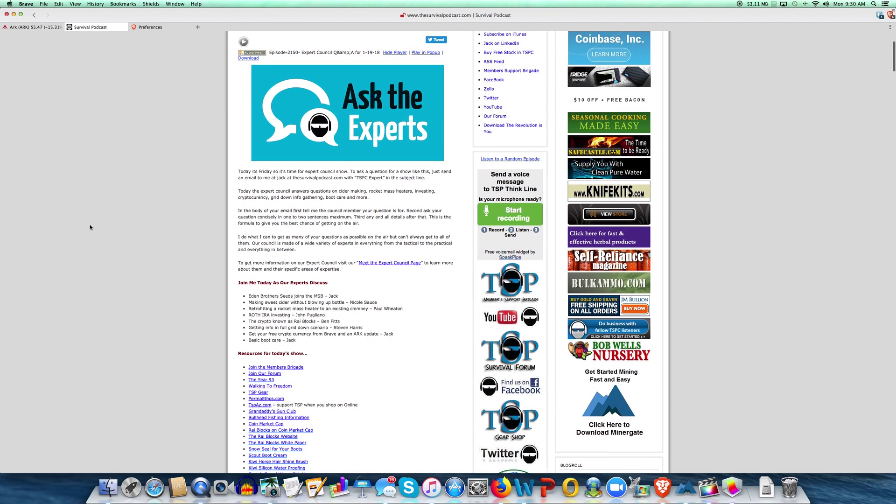
{"action": "scroll", "coordinate": [90, 227], "scroll_direction": "up", "scroll_amount": 6}
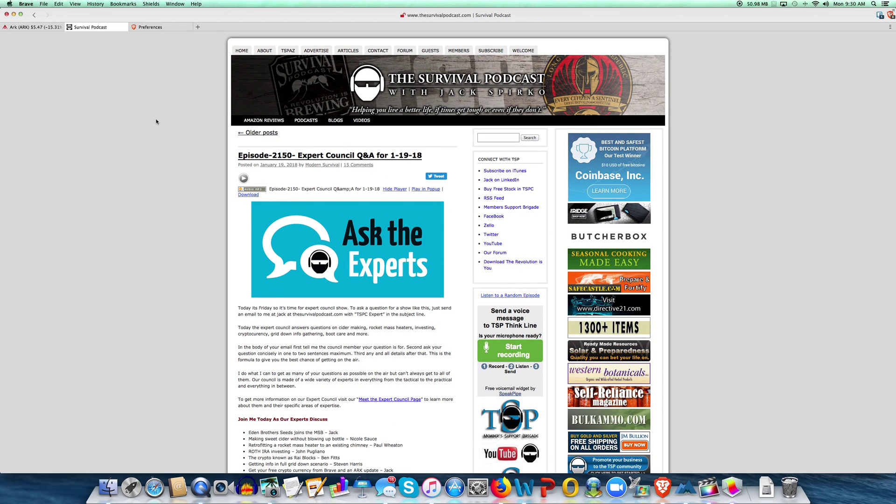
{"action": "left_click", "coordinate": [161, 27]}
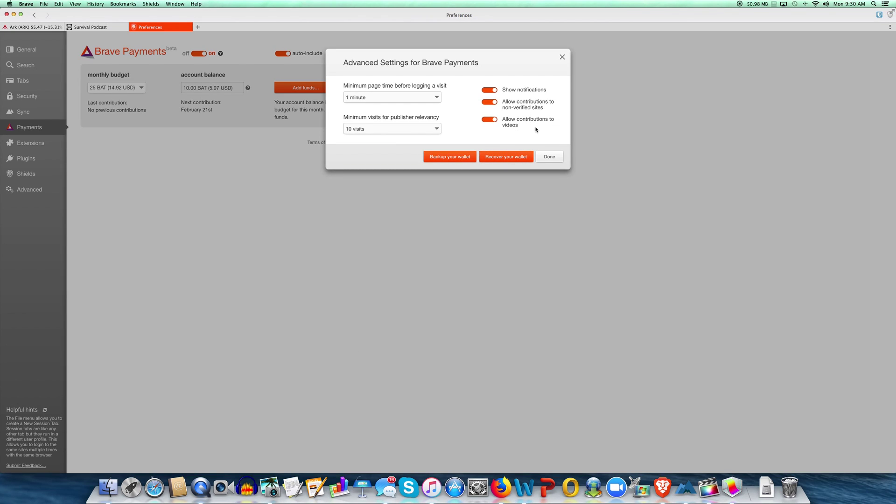
- Turn off contributions to non-verified sites and lower the minimum visits to 5
{"action": "left_click", "coordinate": [496, 105]}
{"action": "left_click", "coordinate": [381, 130]}
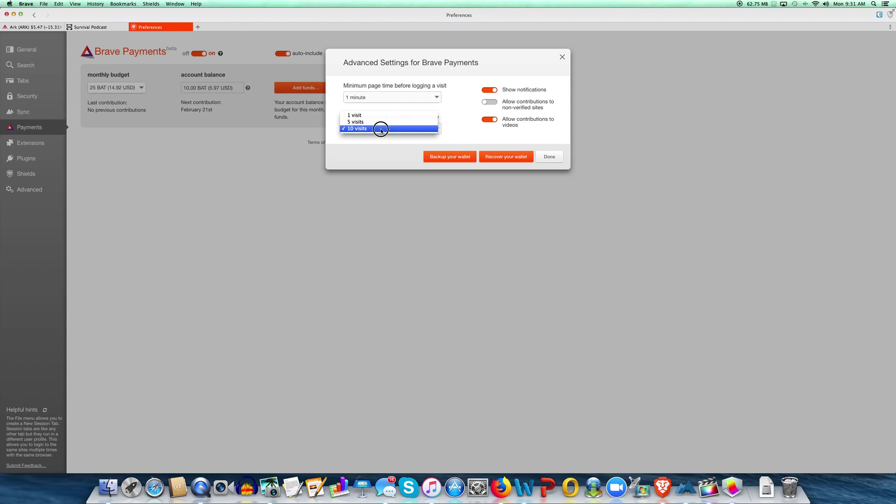
{"action": "left_click", "coordinate": [365, 122]}
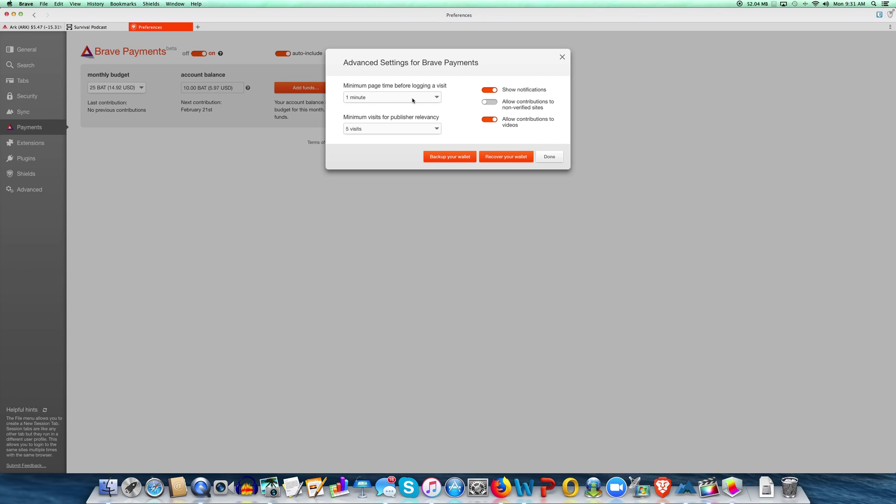
- Set the minimum page time to 1 minute and close the advanced payment settings
{"action": "left_click", "coordinate": [391, 97]}
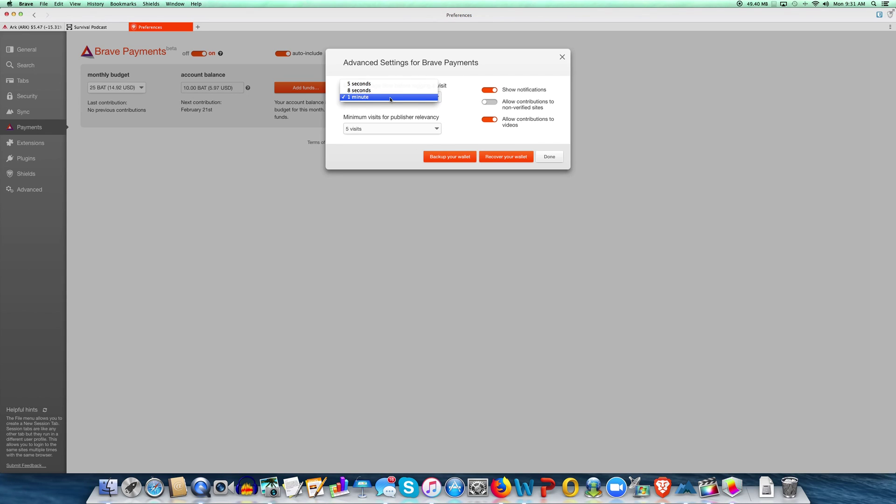
{"action": "left_click", "coordinate": [383, 91]}
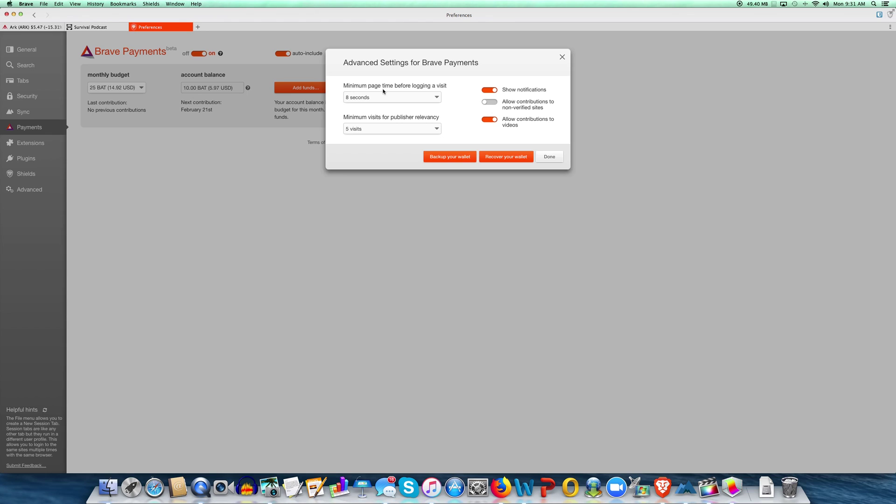
{"action": "left_click", "coordinate": [381, 96]}
{"action": "left_click", "coordinate": [375, 103]}
{"action": "left_click", "coordinate": [550, 160]}
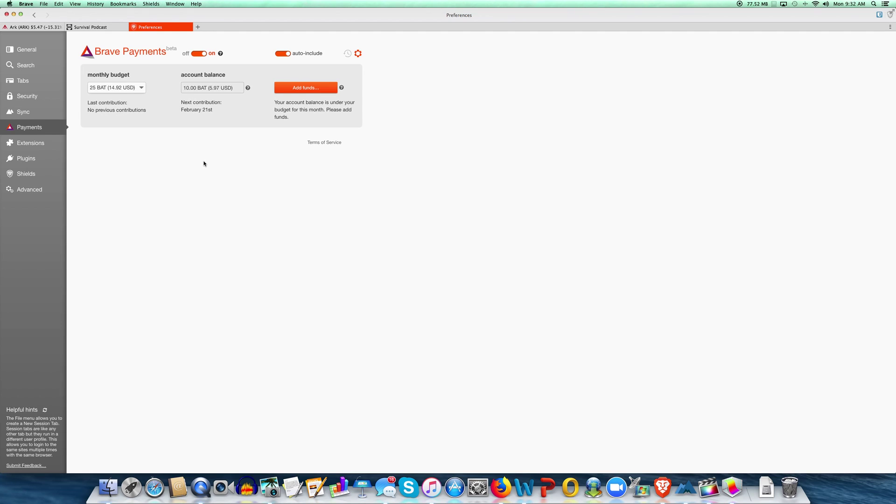
{"action": "left_click", "coordinate": [140, 89]}
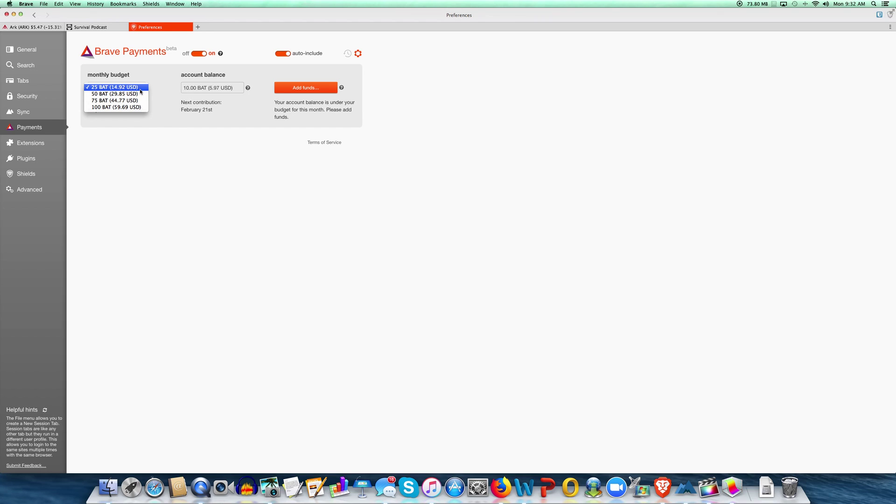
{"action": "left_click", "coordinate": [152, 174]}
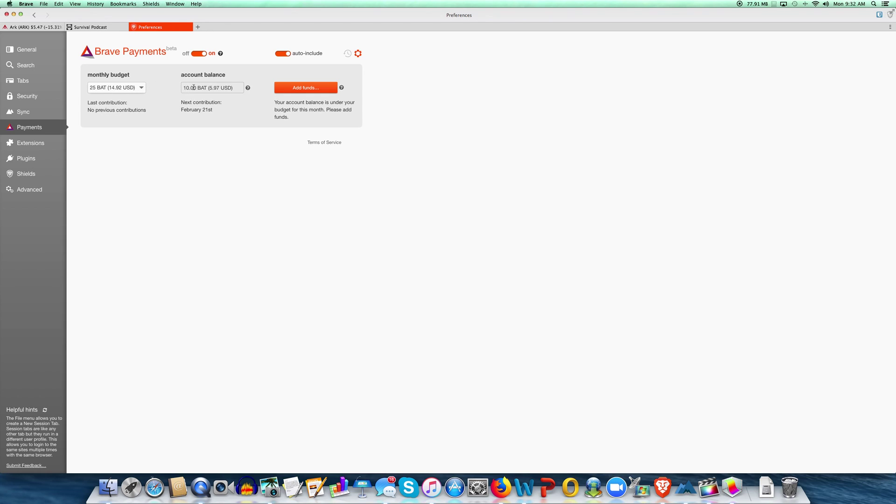
{"action": "left_click", "coordinate": [139, 87]}
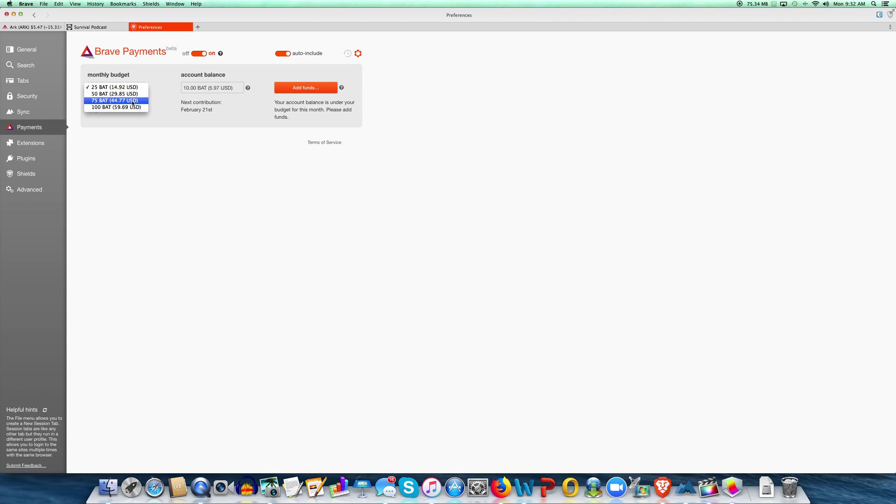
{"action": "left_click", "coordinate": [140, 88]}
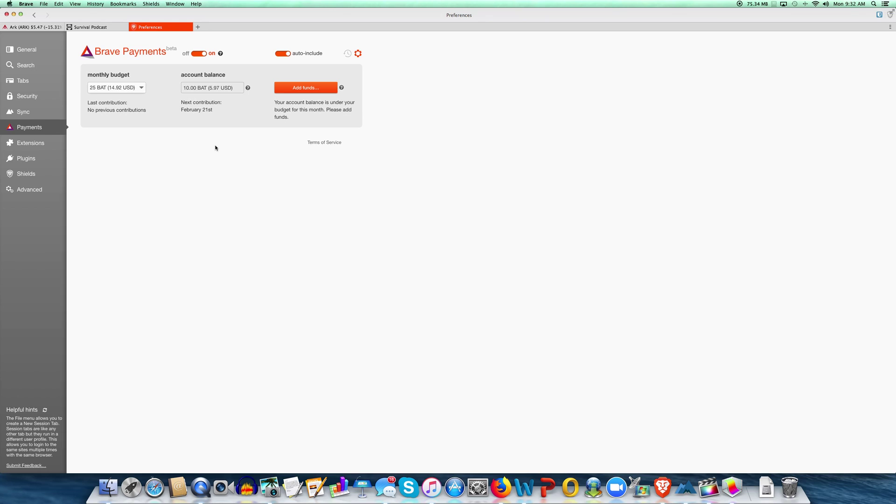
- Show the wallet's BAT funding address and QR code via Add funds, then close it
{"action": "left_click", "coordinate": [299, 88]}
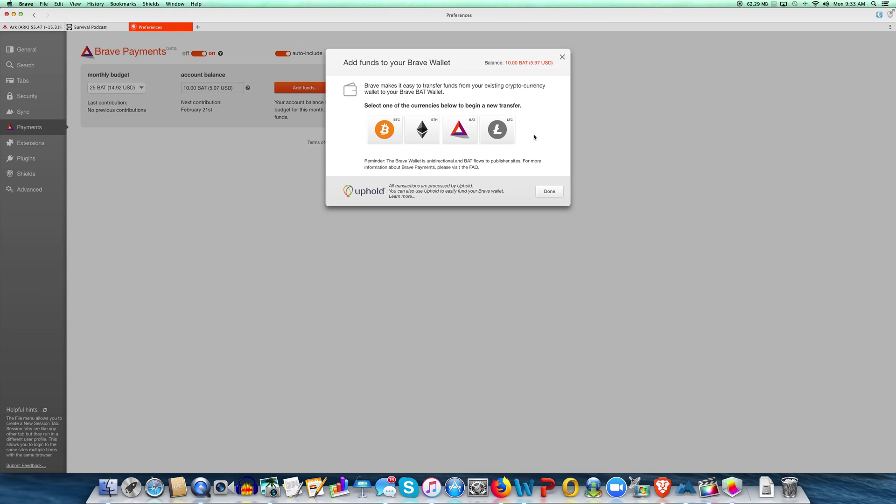
{"action": "left_click", "coordinate": [459, 134]}
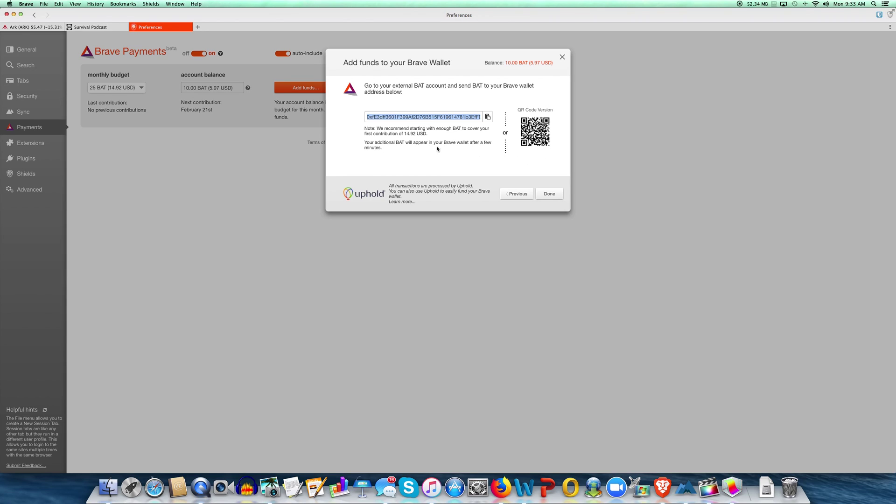
{"action": "left_click", "coordinate": [549, 195]}
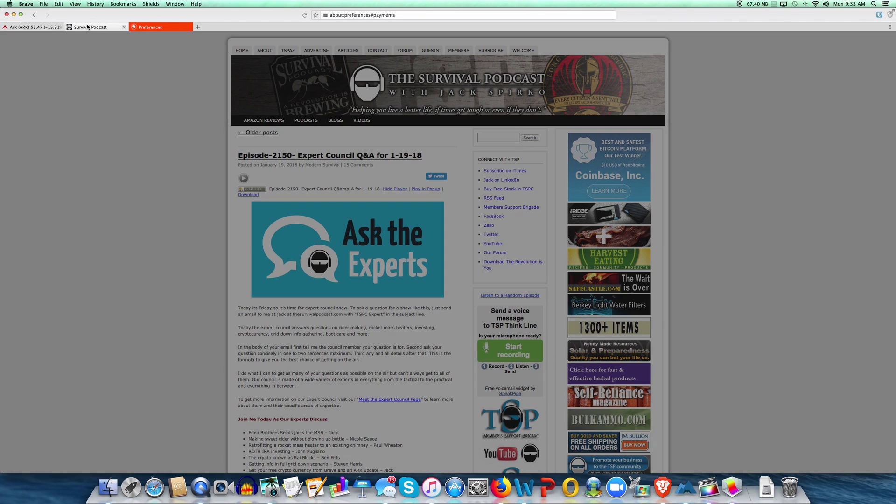
{"action": "left_click", "coordinate": [87, 27]}
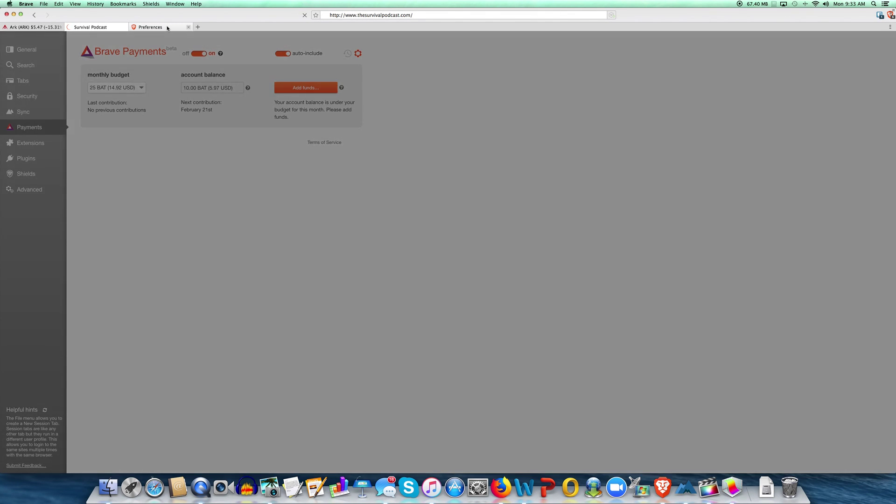
{"action": "left_click", "coordinate": [167, 27]}
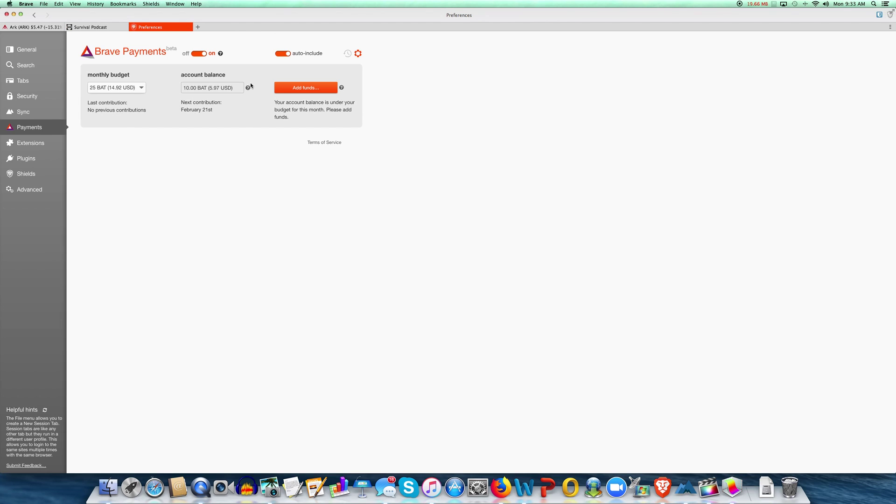
- Change the minimum visits to 10 in the advanced payment settings and confirm with Done
{"action": "left_click", "coordinate": [358, 54]}
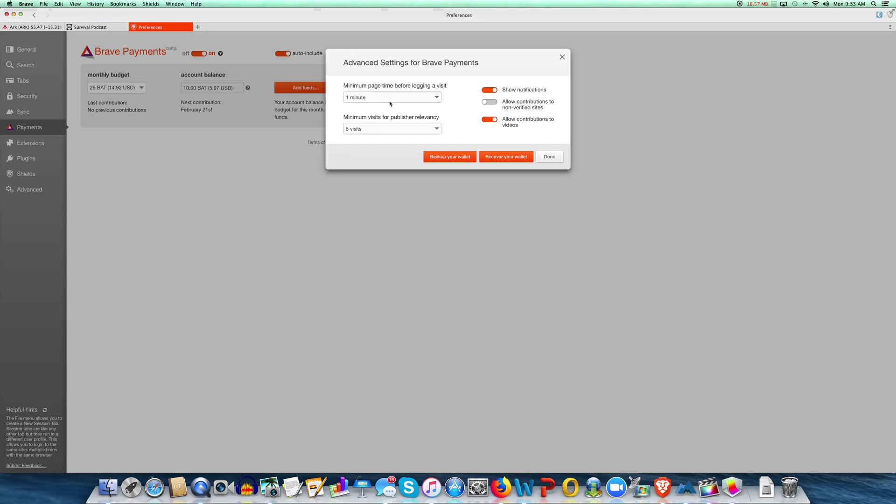
{"action": "left_click", "coordinate": [378, 128]}
{"action": "left_click", "coordinate": [374, 136]}
{"action": "left_click", "coordinate": [555, 157]}
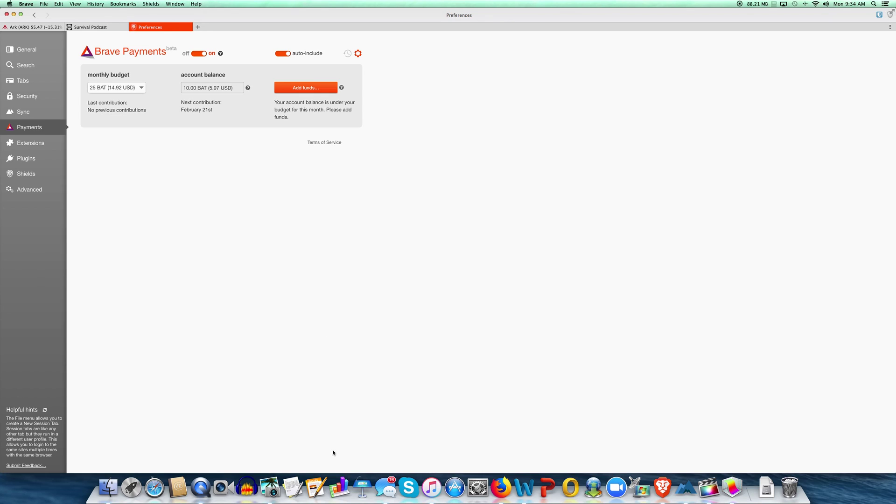
{"action": "key", "text": "super+a"}
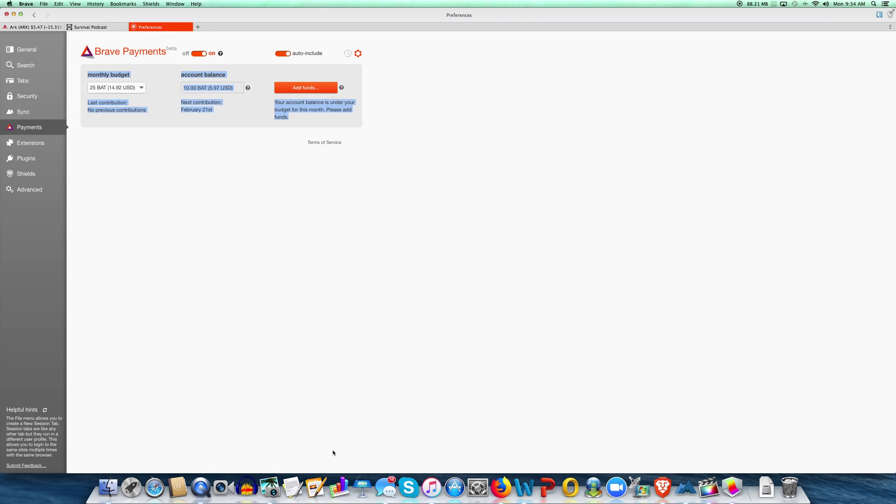
{"action": "left_click", "coordinate": [322, 273]}
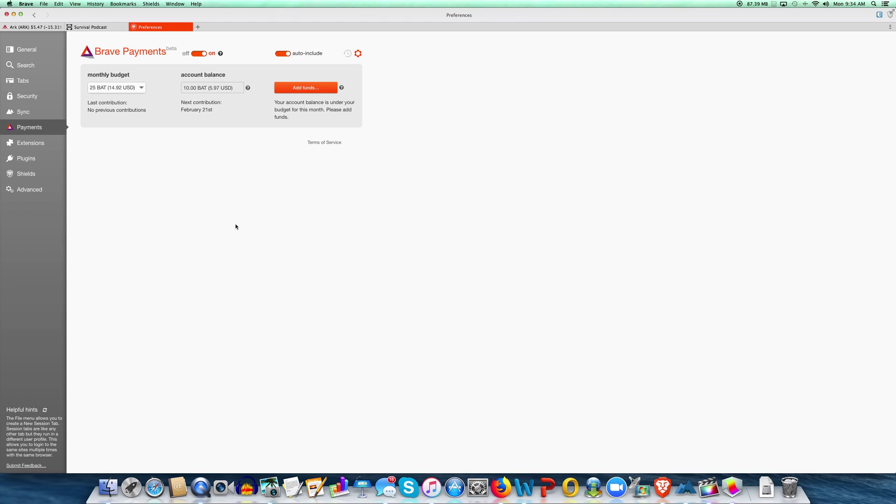
- Open the advanced payment settings and toggle non-verified site contributions on, then back off
{"action": "left_click", "coordinate": [358, 53]}
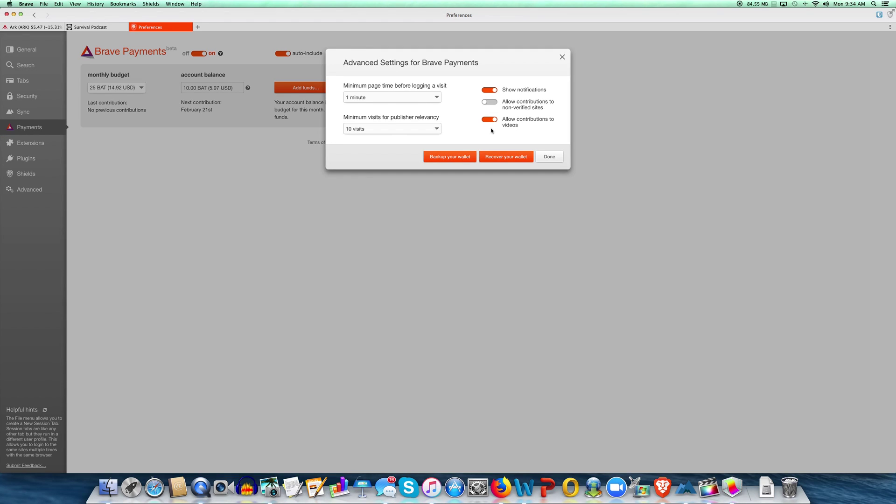
{"action": "left_click", "coordinate": [485, 102]}
{"action": "left_click", "coordinate": [495, 103]}
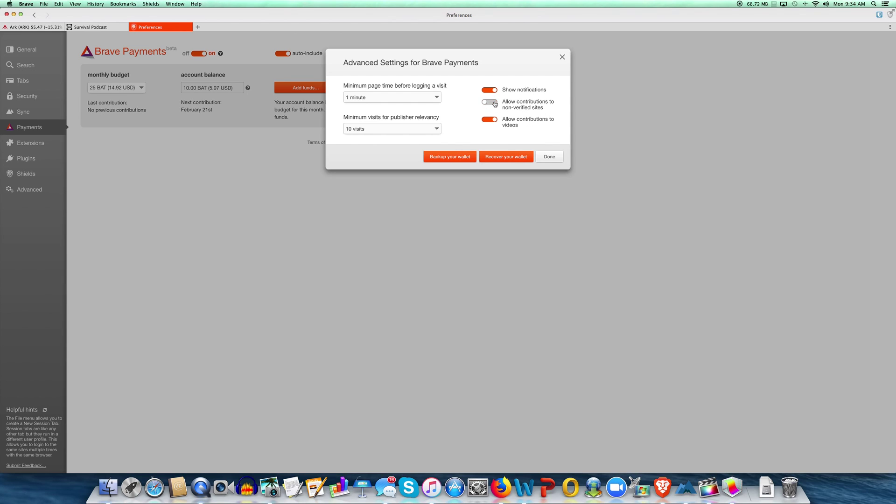